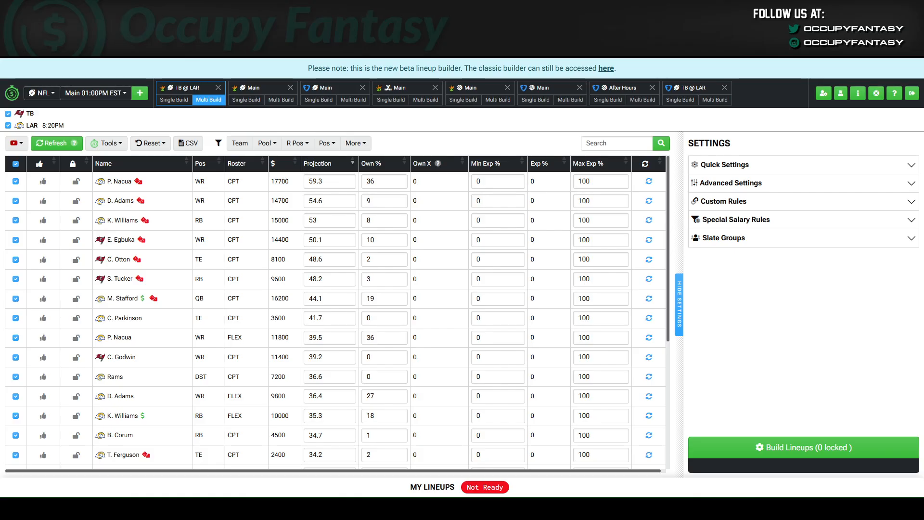
Start a new custom rule and name it "Trash Max 1".
left_click(761, 201)
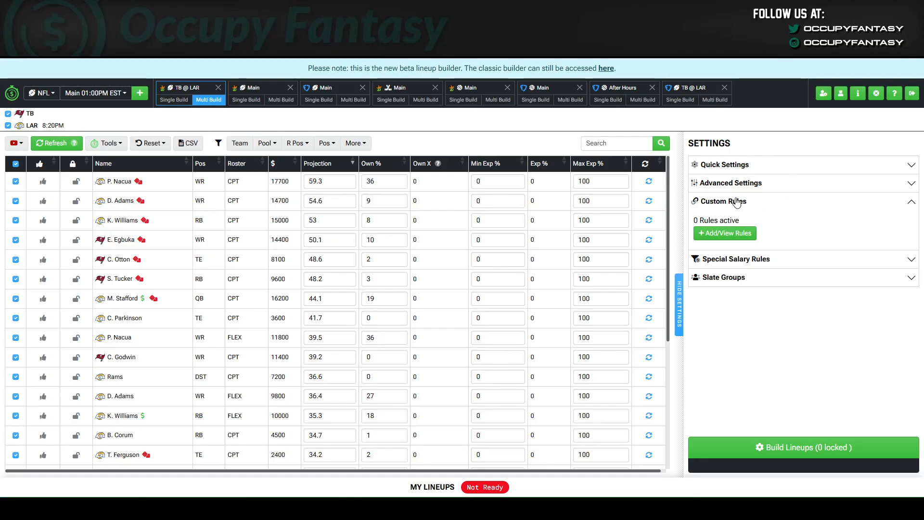
left_click(736, 237)
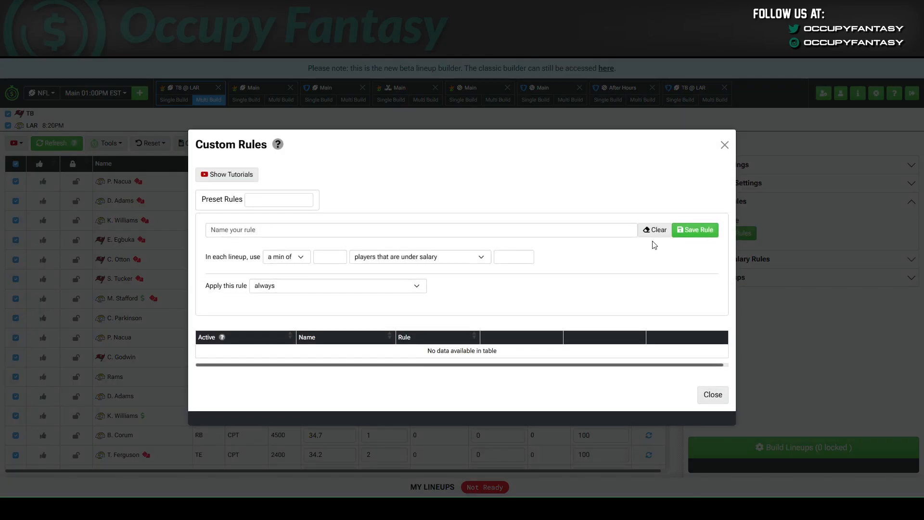
left_click(368, 230)
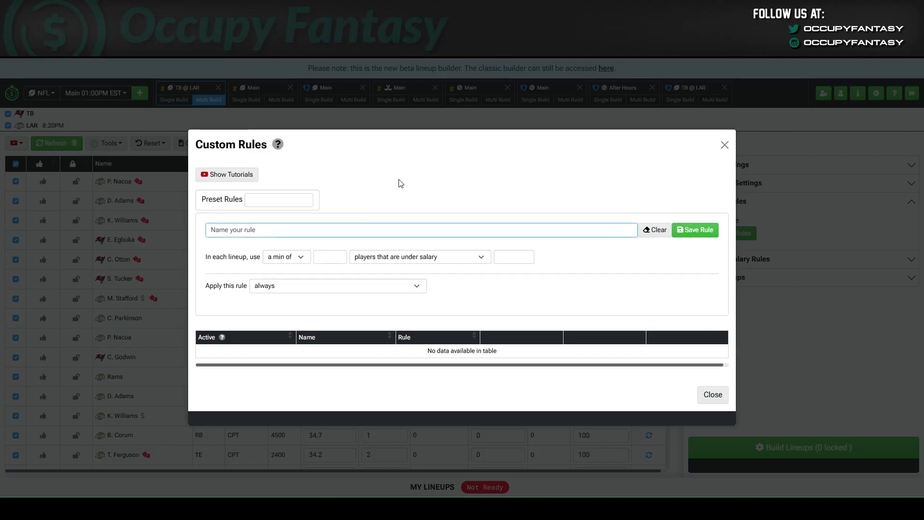
type("Trash Max 1")
Define the rule to use a max of 1 players that are under ownership 5 in each lineup.
left_click(283, 261)
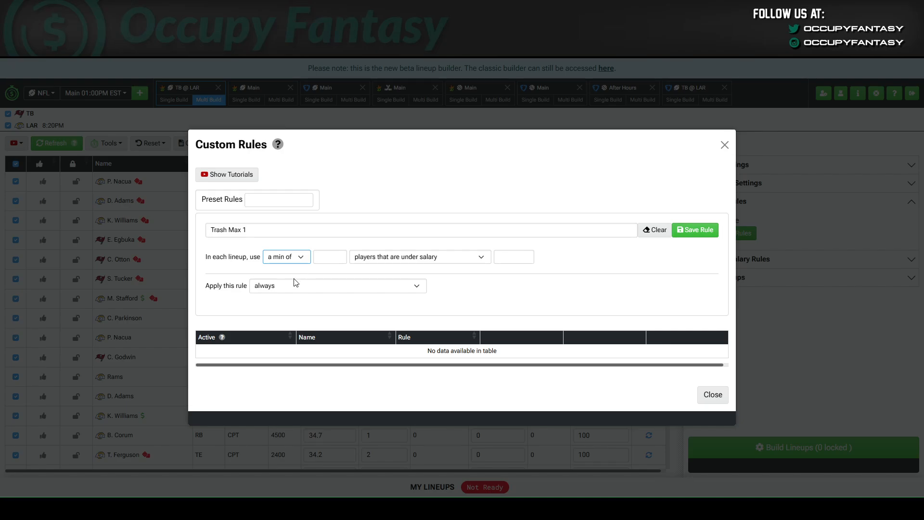
left_click(294, 279)
left_click(324, 257)
type("1")
left_click(400, 262)
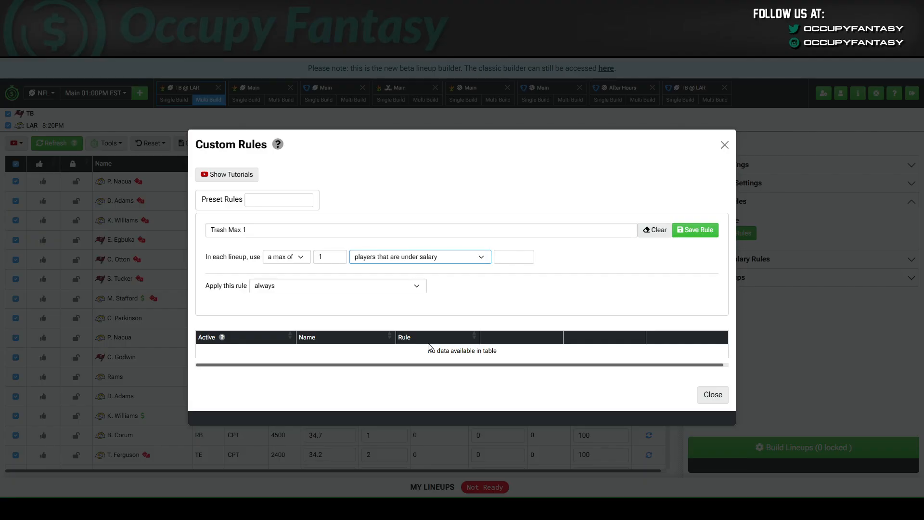
left_click(435, 298)
left_click(516, 261)
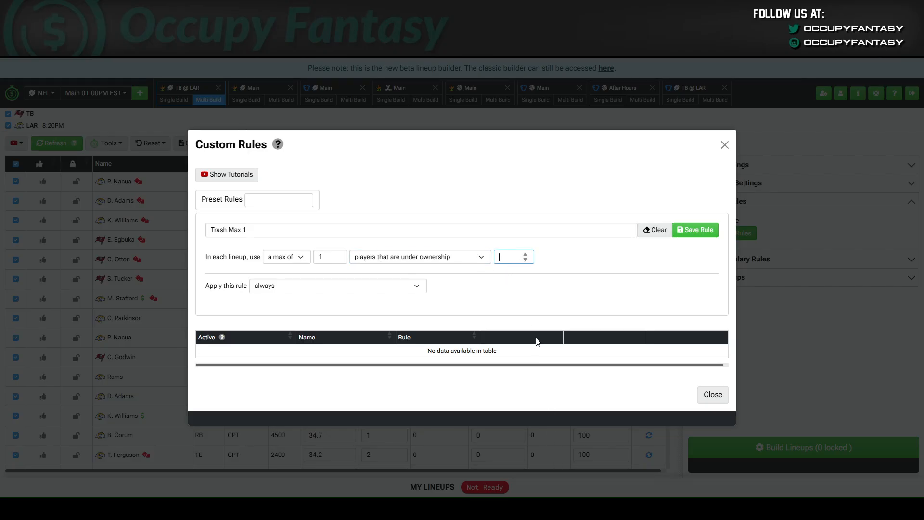
left_click(533, 301)
Apply the Trash Max 1 rule always and save it, including reopening it for editing and resaving it without changes.
left_click(389, 289)
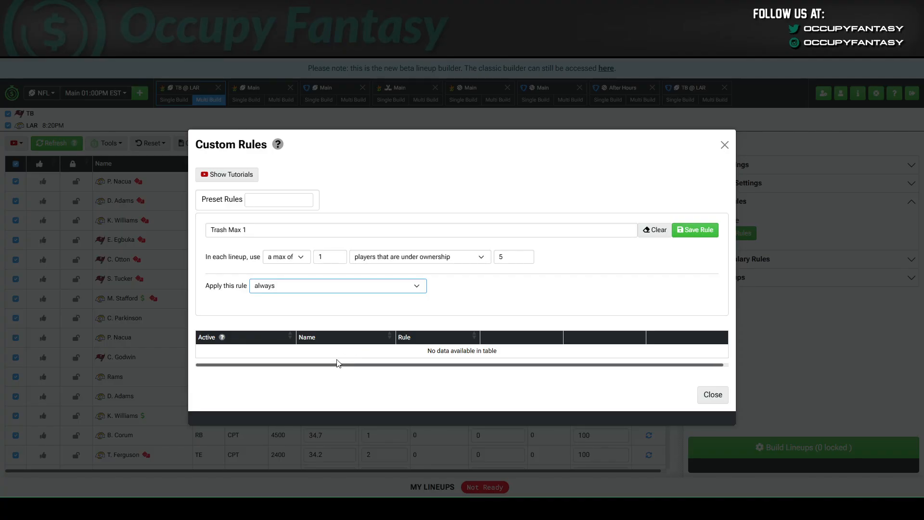
left_click(318, 301)
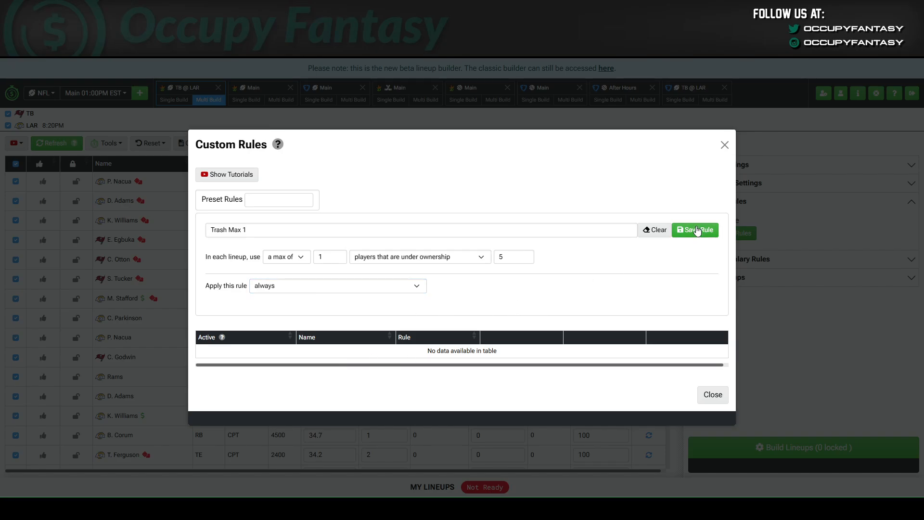
left_click(697, 230)
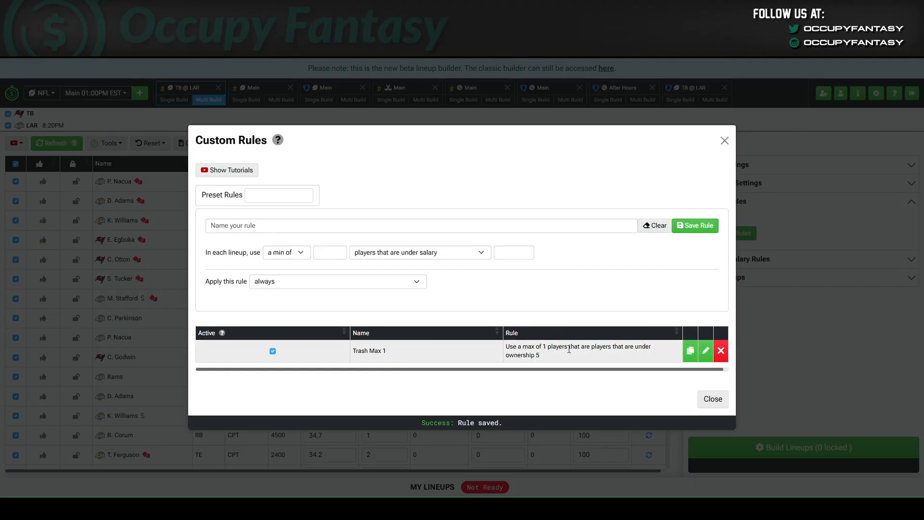
left_click(706, 355)
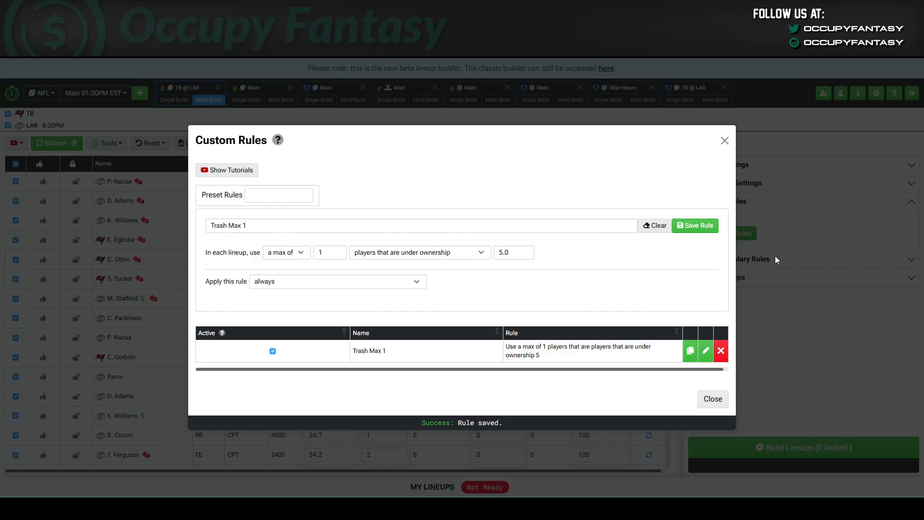
left_click(693, 228)
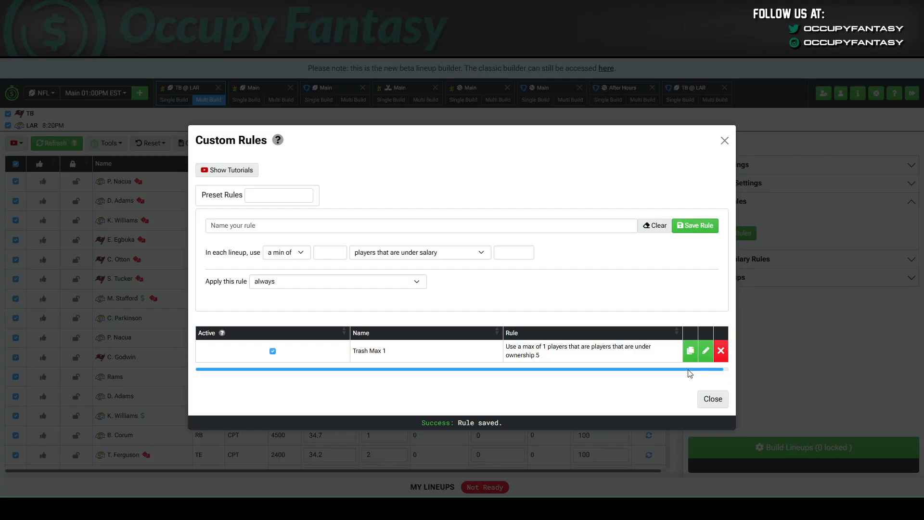
Duplicate the Trash Max 1 rule and save the copy as "Semi Trash Max 1" with a max of 2 players under ownership 15.
left_click(690, 351)
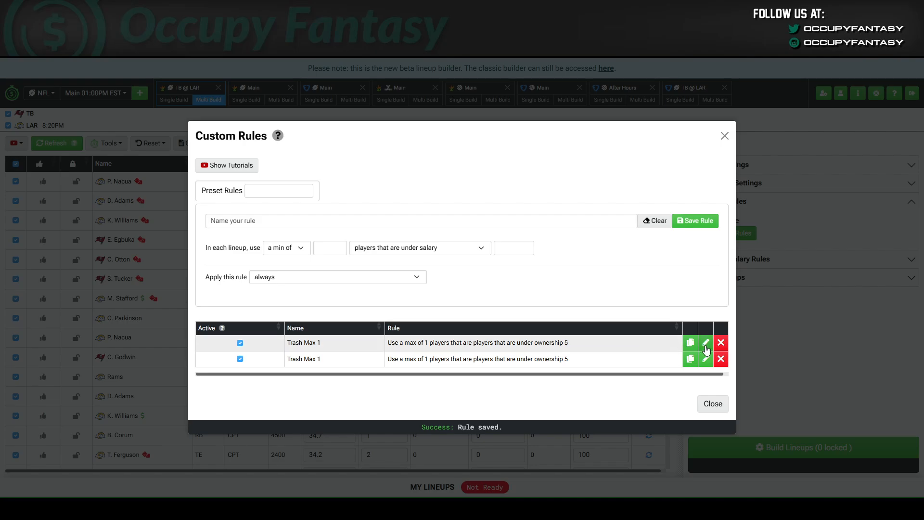
left_click(705, 343)
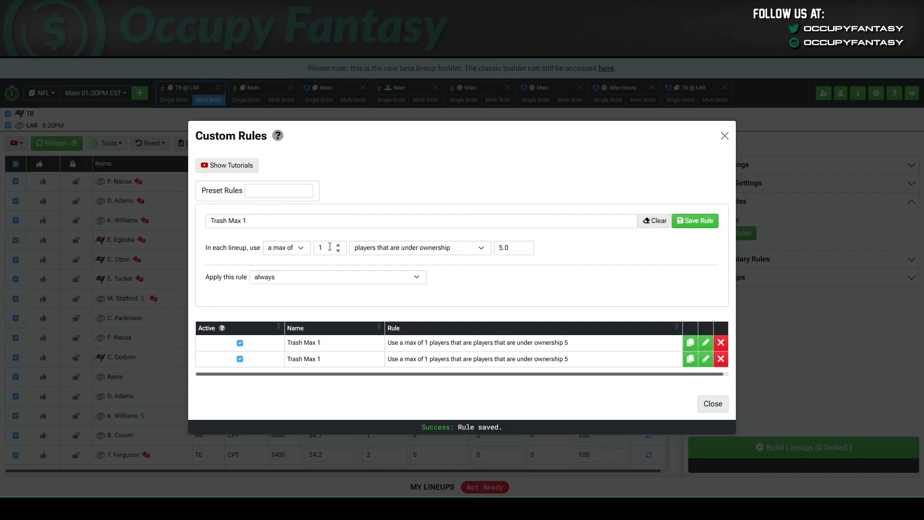
left_click(338, 247)
left_click(210, 220)
type("Semi")
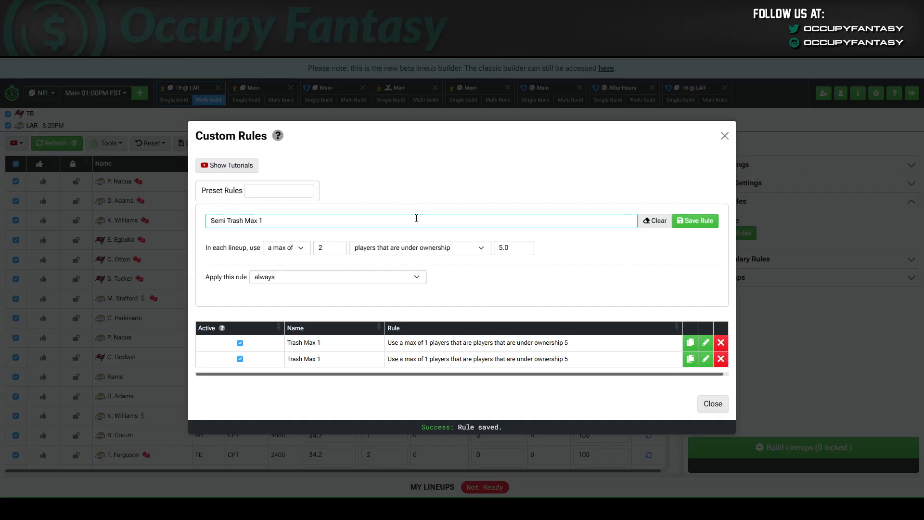
double_click(512, 247)
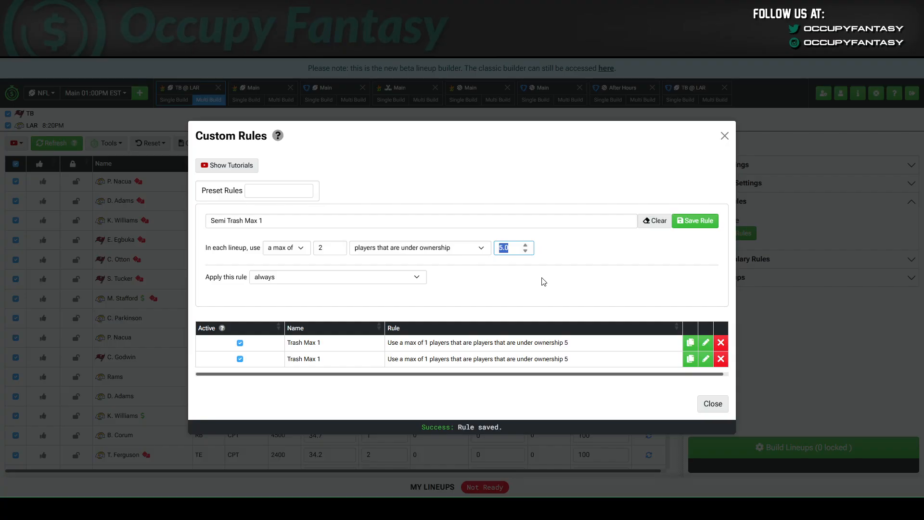
type("15")
left_click(695, 221)
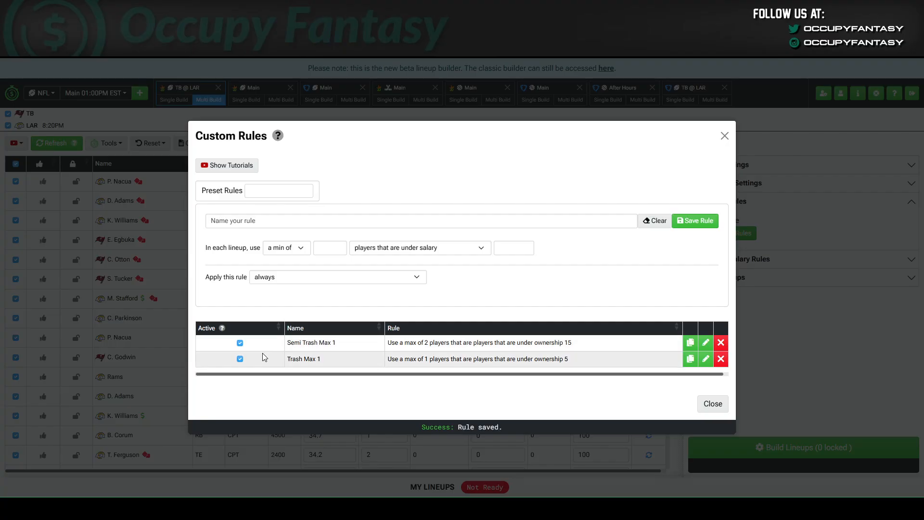
Deactivate the Semi Trash Max 1 rule and reactivate it.
left_click(240, 343)
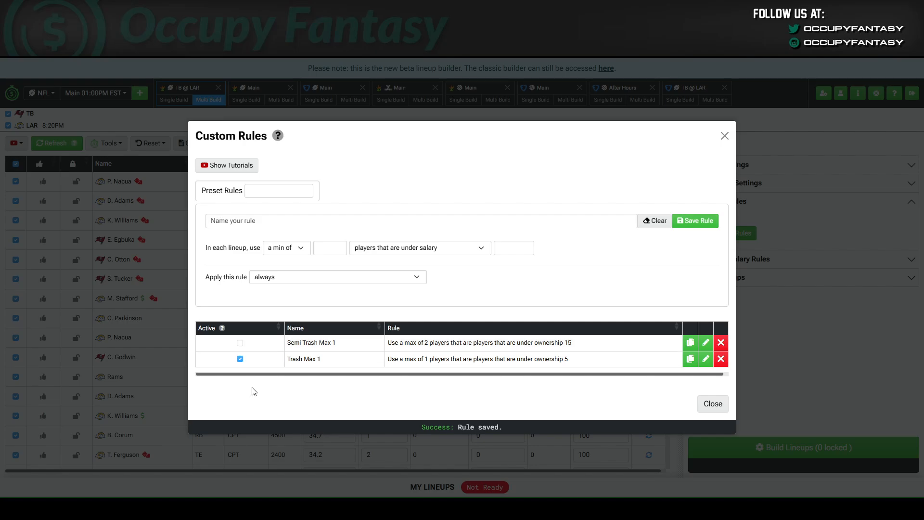
left_click(239, 342)
Browse the preset rules for stacks, defense and positions for both teams, LAR and TB.
left_click(281, 197)
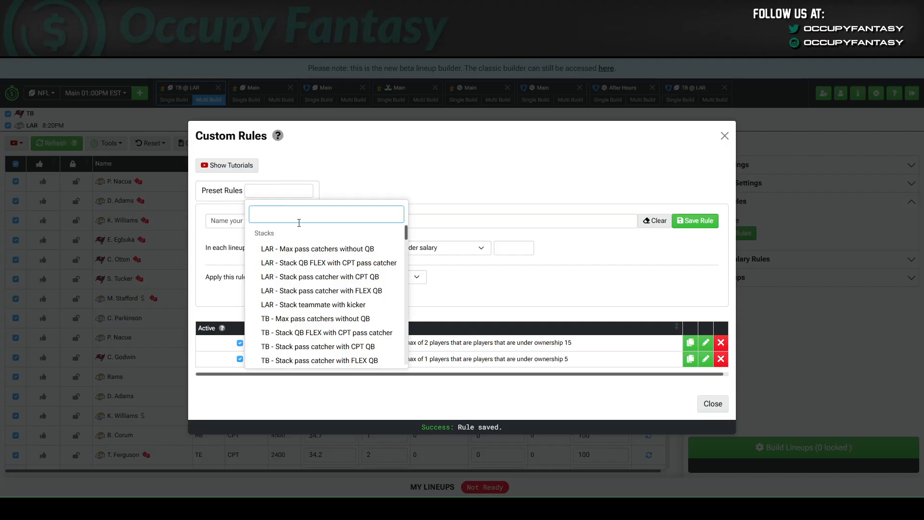
scroll(358, 290, "down", 2)
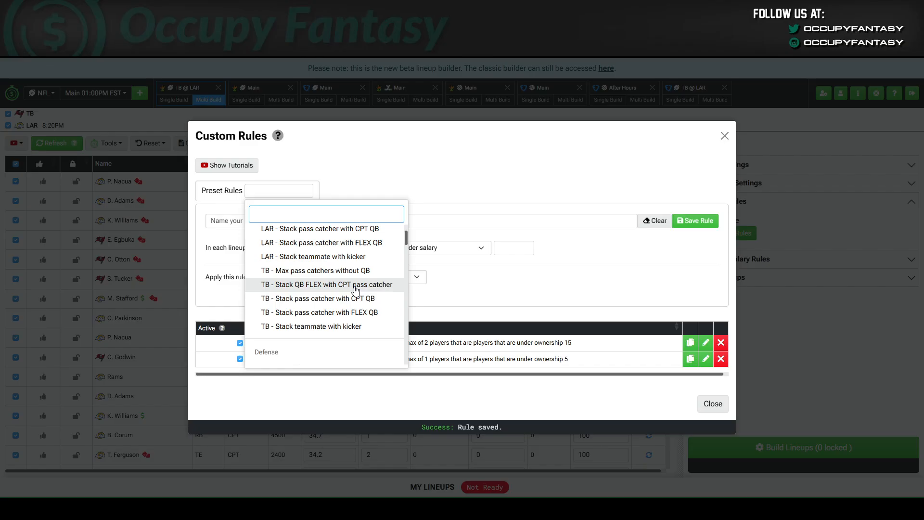
scroll(357, 290, "down", 2)
scroll(355, 289, "up", 4)
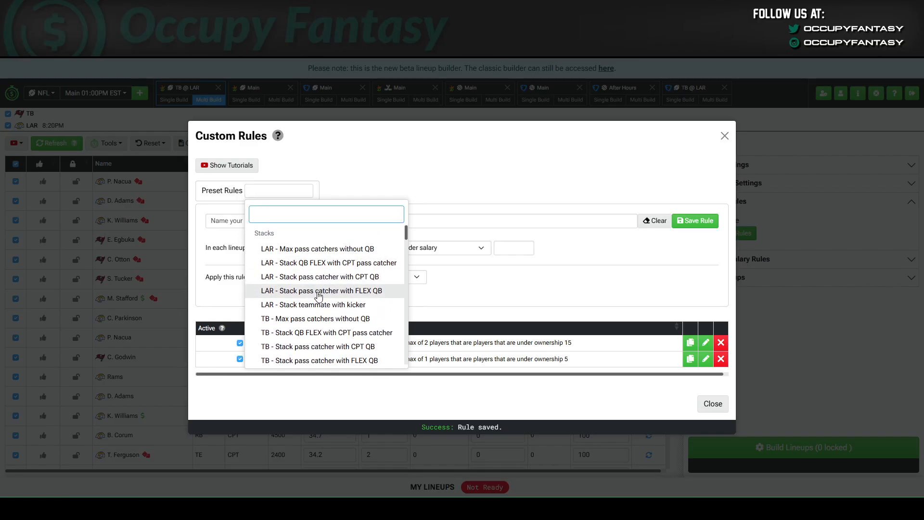
scroll(315, 303, "down", 3)
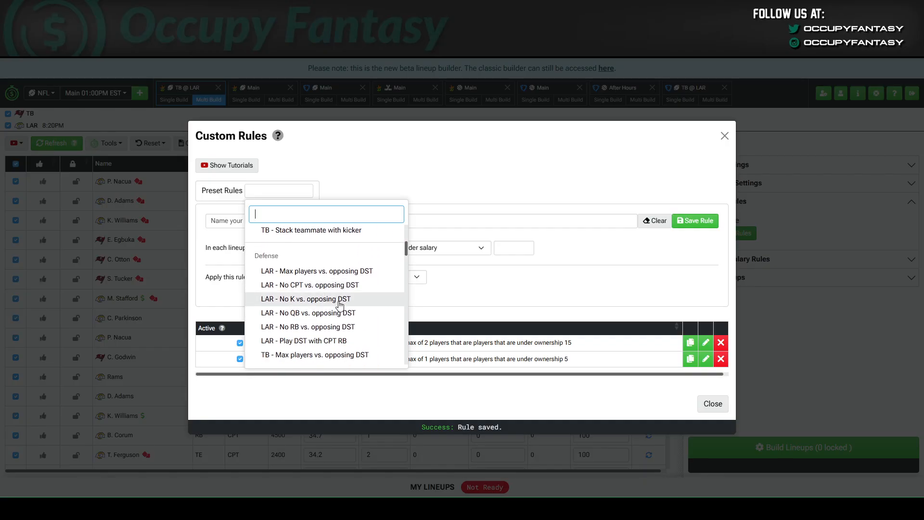
scroll(323, 304, "down", 4)
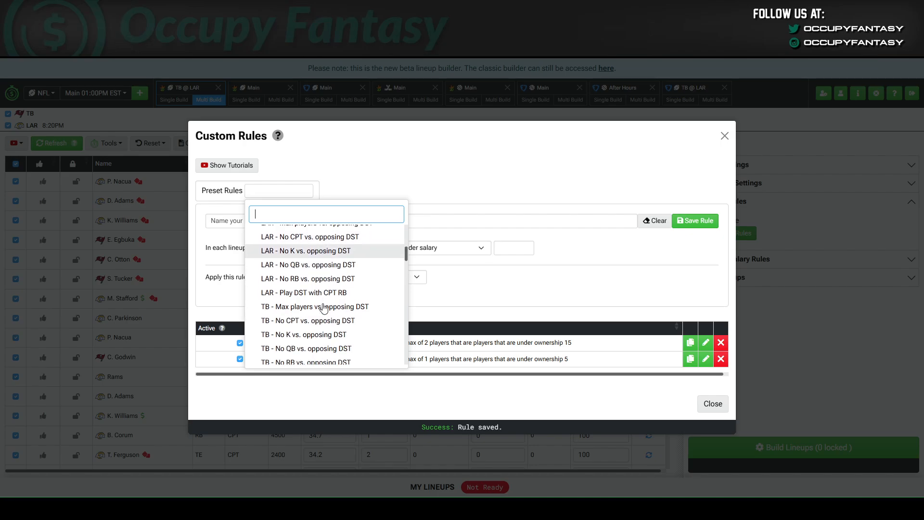
scroll(323, 306, "down", 3)
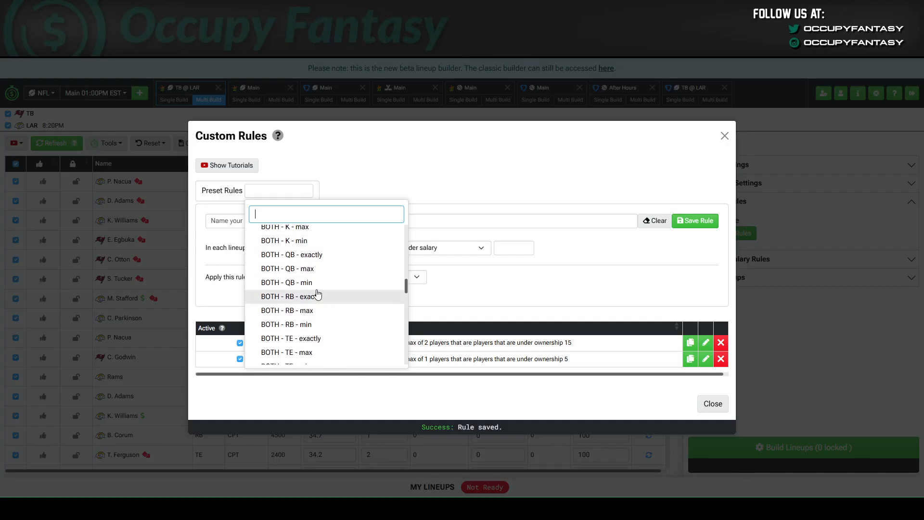
scroll(327, 291, "down", 3)
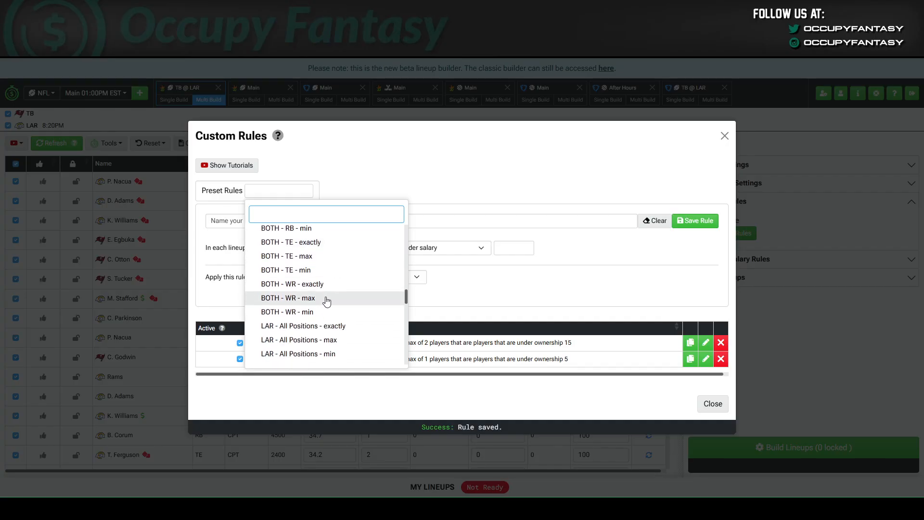
scroll(327, 301, "up", 5)
scroll(351, 270, "down", 4)
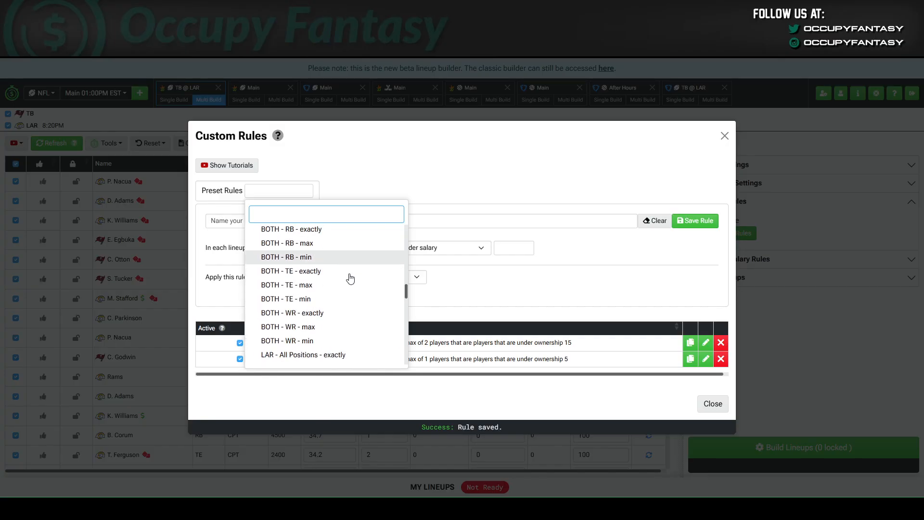
scroll(351, 279, "down", 3)
scroll(354, 284, "down", 6)
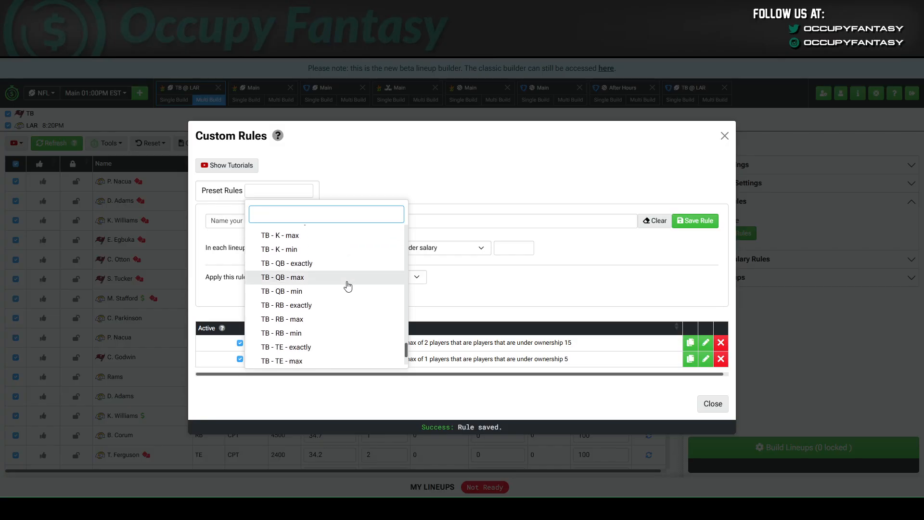
scroll(347, 284, "up", 6)
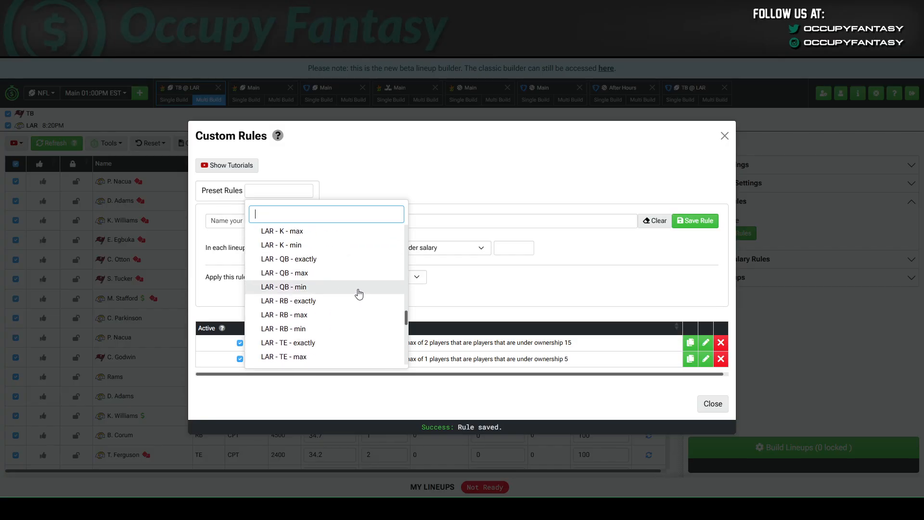
scroll(361, 292, "up", 2)
scroll(334, 294, "up", 1)
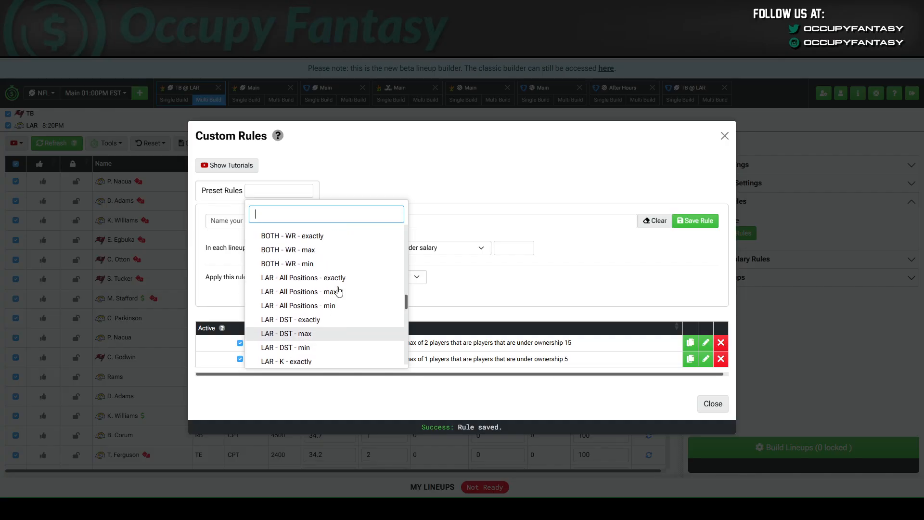
scroll(337, 288, "down", 2)
scroll(340, 289, "down", 1)
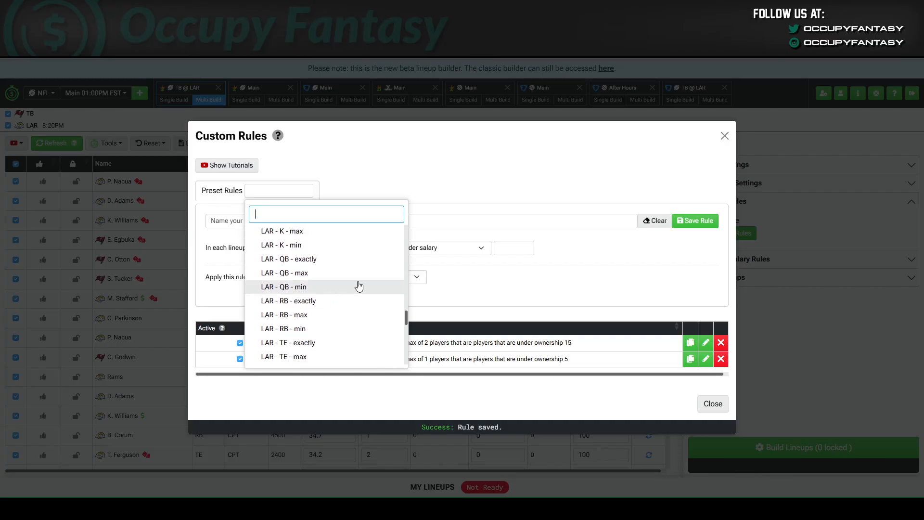
scroll(341, 296, "down", 3)
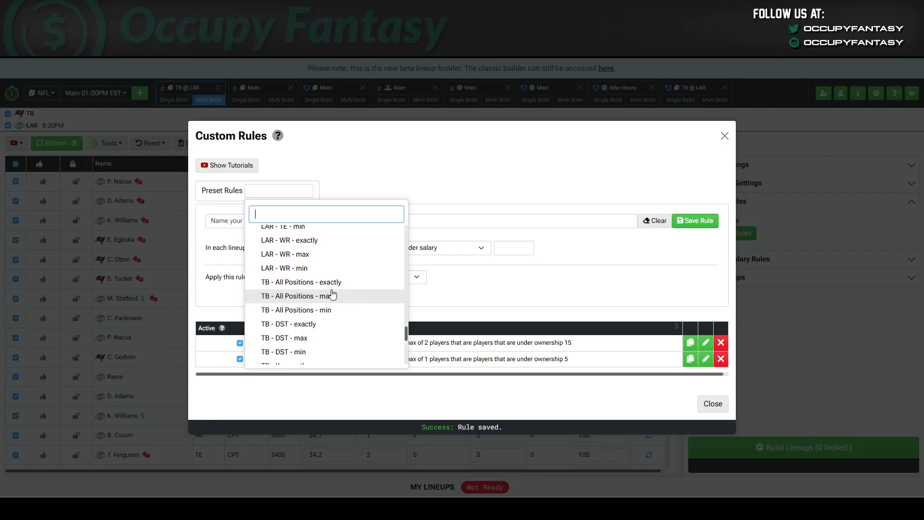
scroll(332, 294, "down", 2)
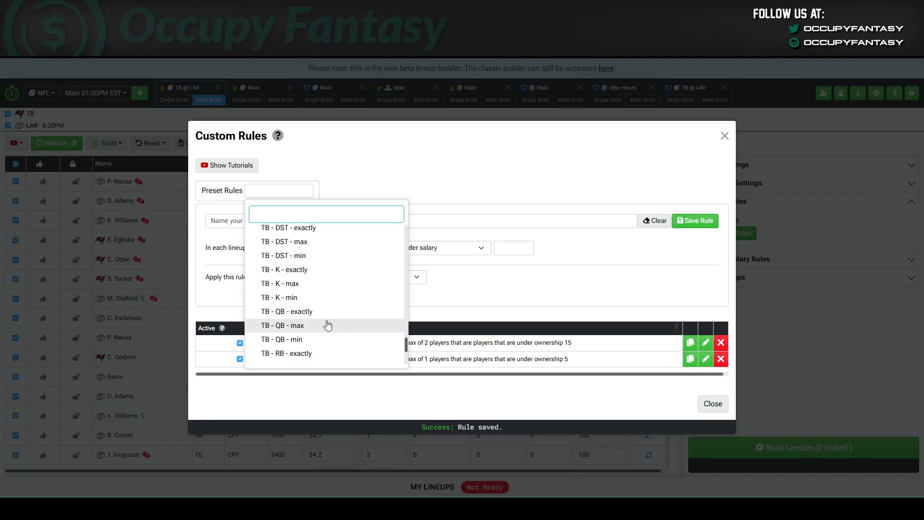
Find the preset rules matching "rb", load the TB - RB - max preset and save it as a rule.
type("rb")
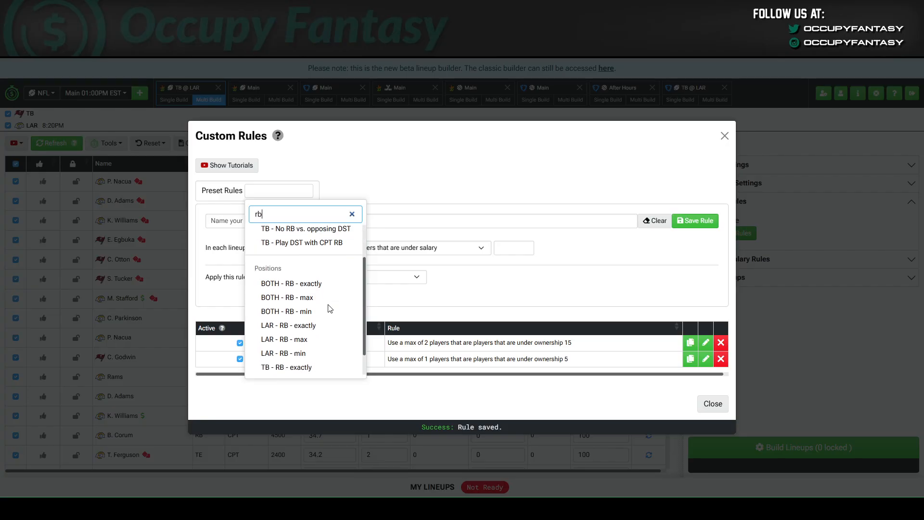
scroll(330, 308, "down", 1)
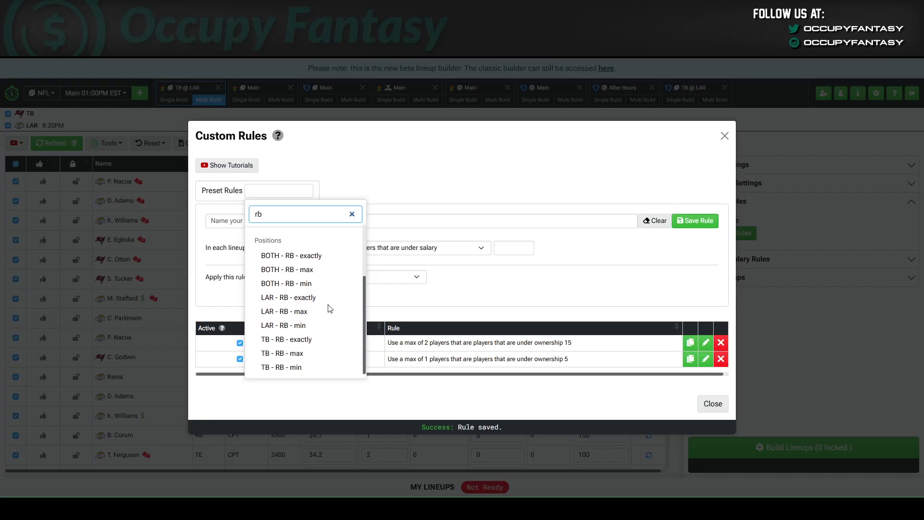
left_click(286, 355)
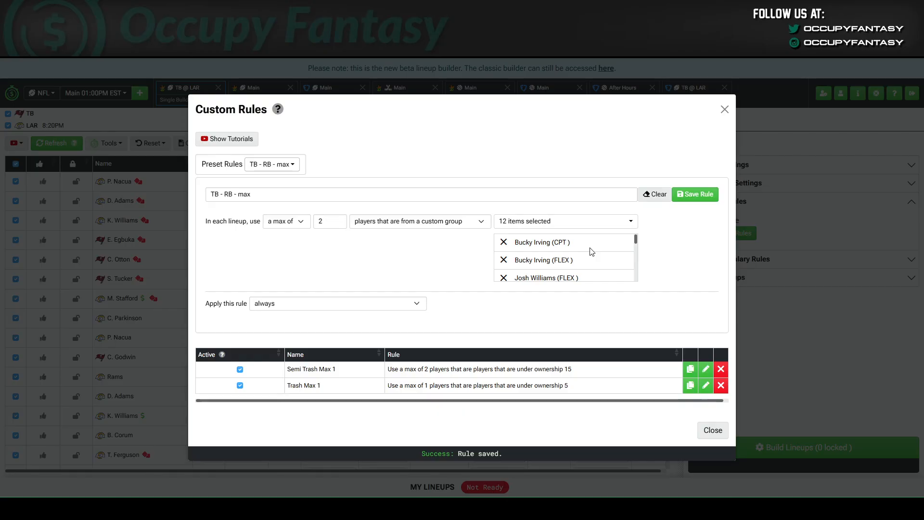
left_click(702, 195)
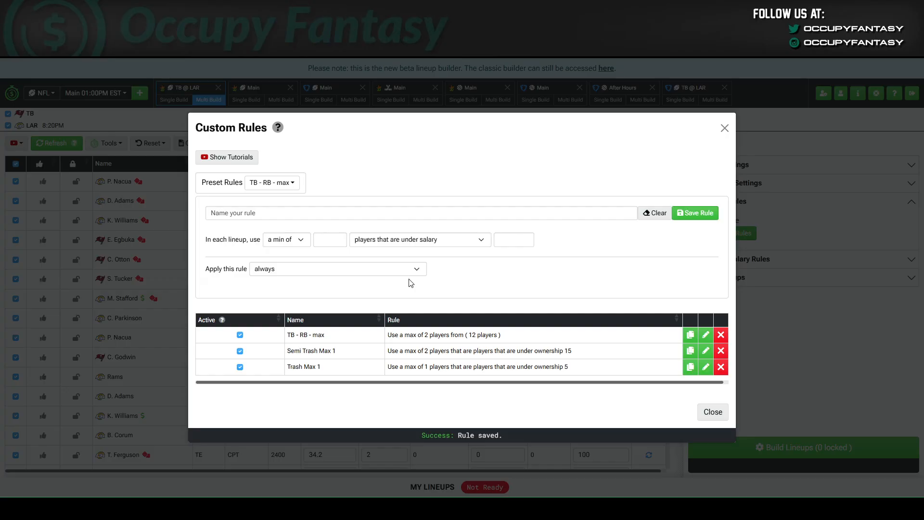
left_click(280, 187)
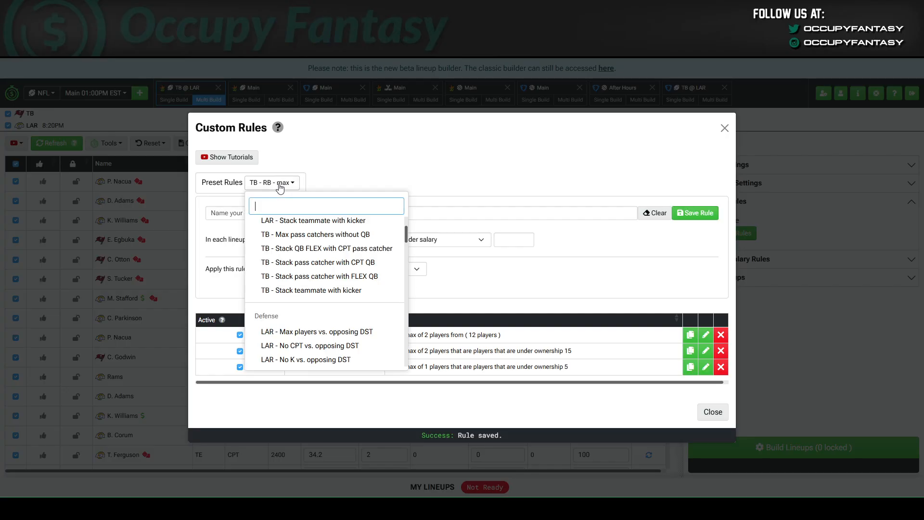
left_click(489, 288)
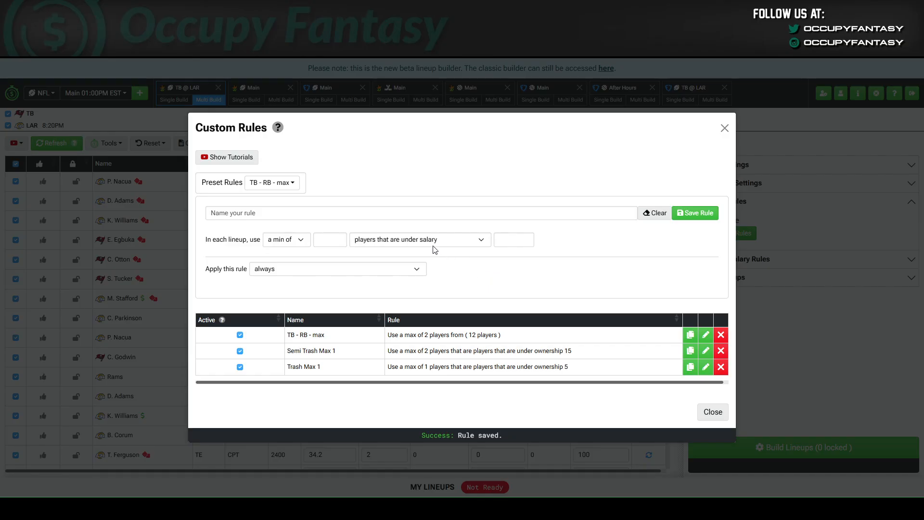
Draft a rule for players from a custom group containing Jarquez Hunter (FLEX), Jimmy Garoppolo (FLEX) and Jordan Whittington (CPT).
left_click(409, 240)
left_click(424, 351)
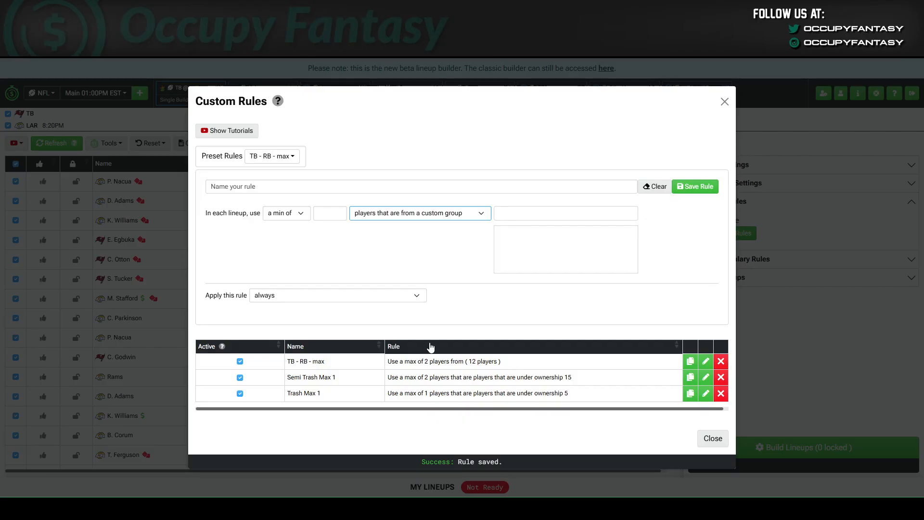
left_click(549, 217)
scroll(551, 272, "down", 8)
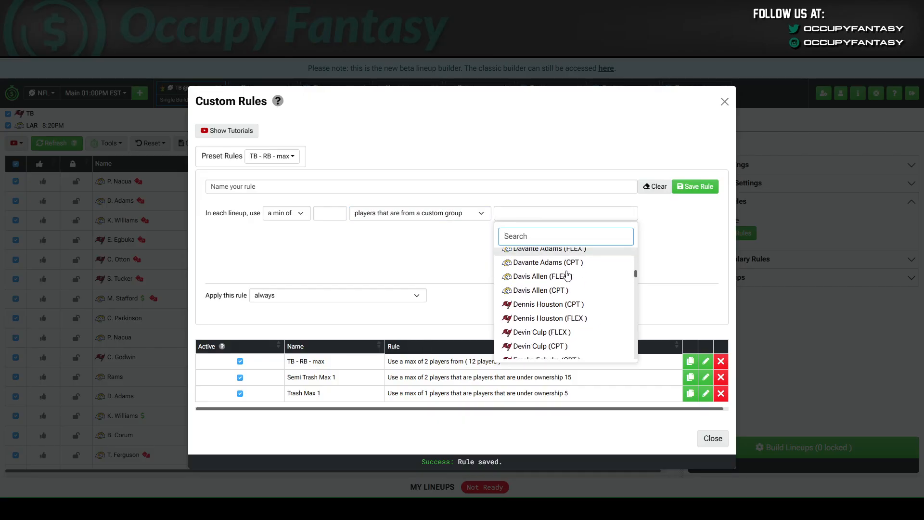
scroll(571, 275, "down", 3)
left_click(570, 276)
left_click(569, 291)
left_click(571, 318)
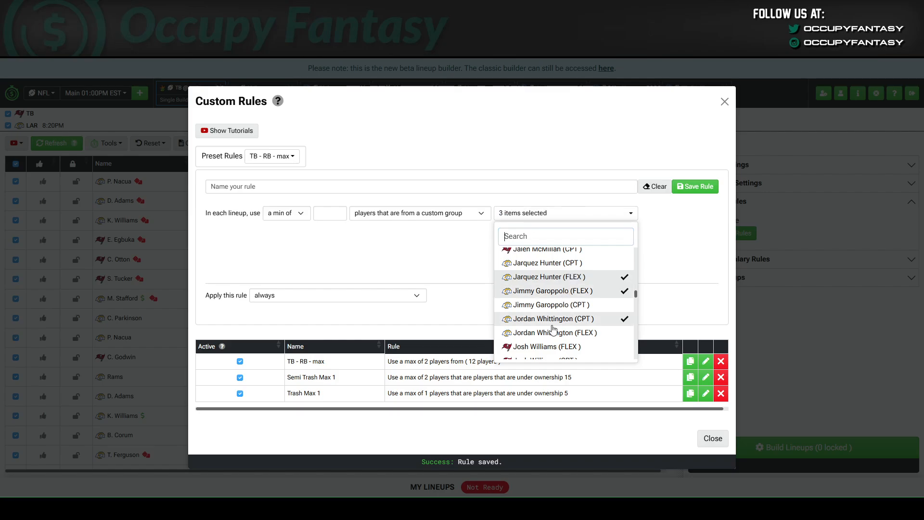
left_click(437, 248)
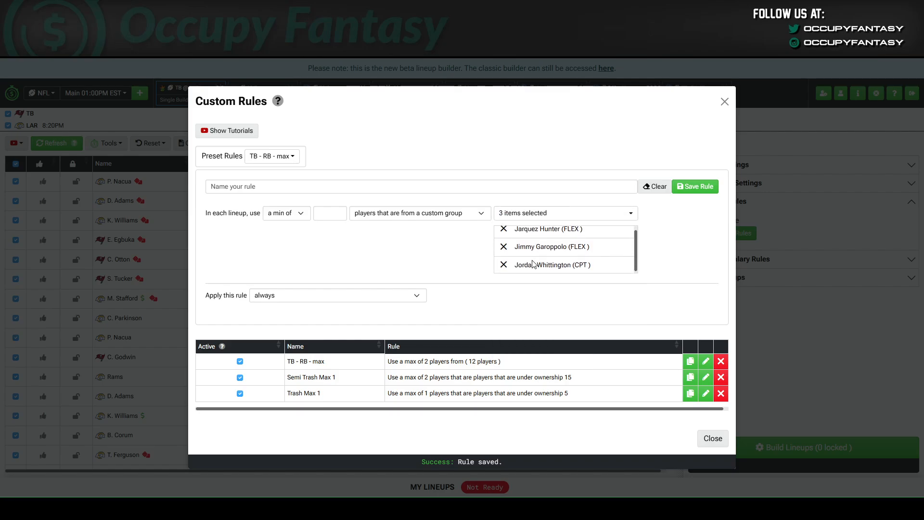
Remove all the selected players from the draft rule's custom group.
left_click(545, 222)
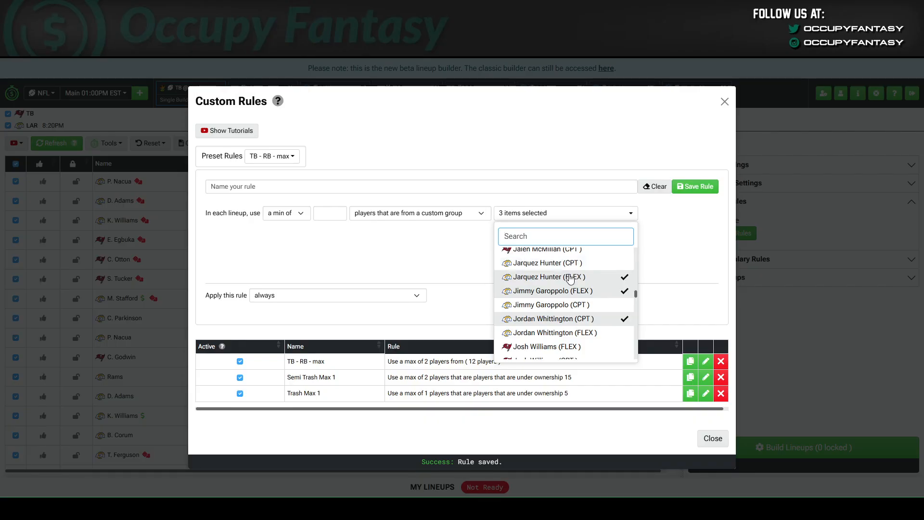
left_click(443, 263)
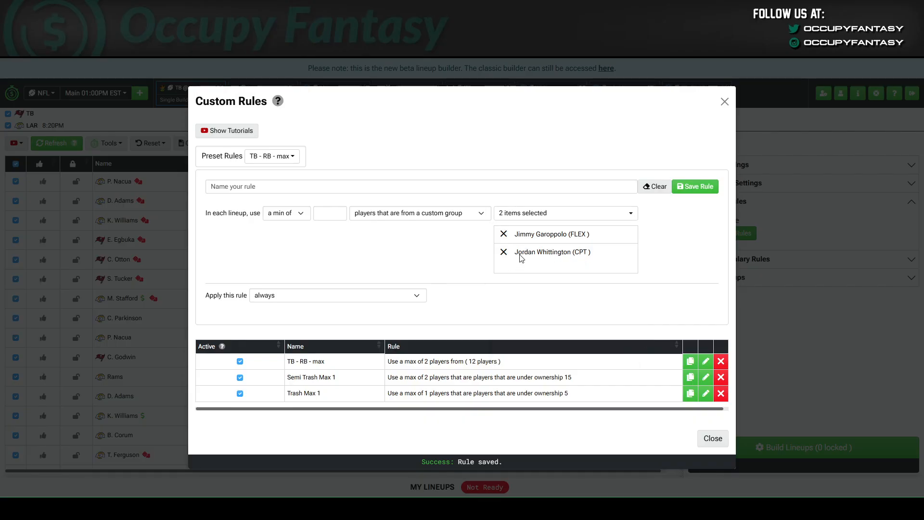
left_click(503, 235)
left_click(504, 234)
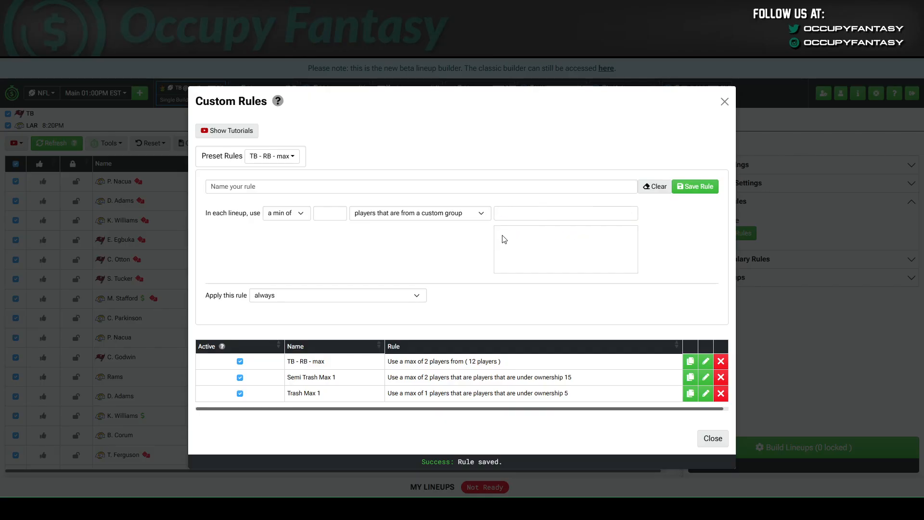
Apply the draft rule when any of these players are in the same lineup, and base it on total lineup ownership.
left_click(381, 299)
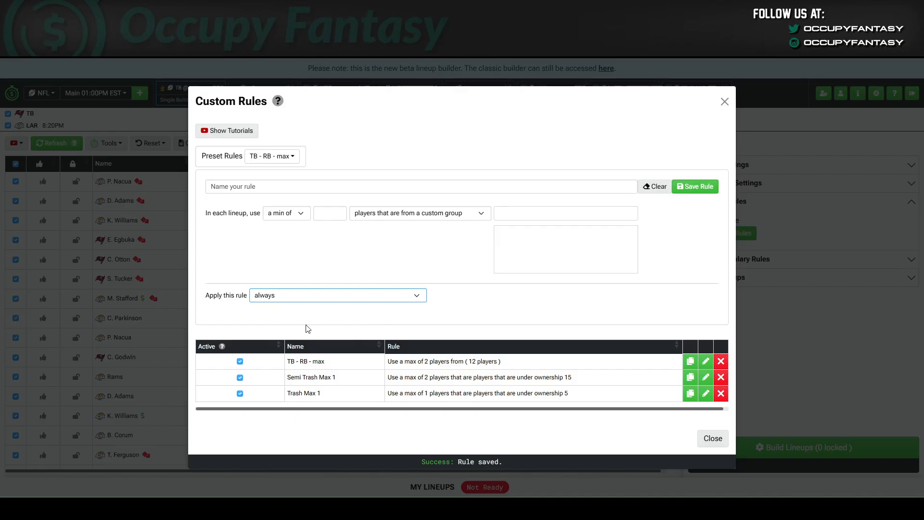
key("Down")
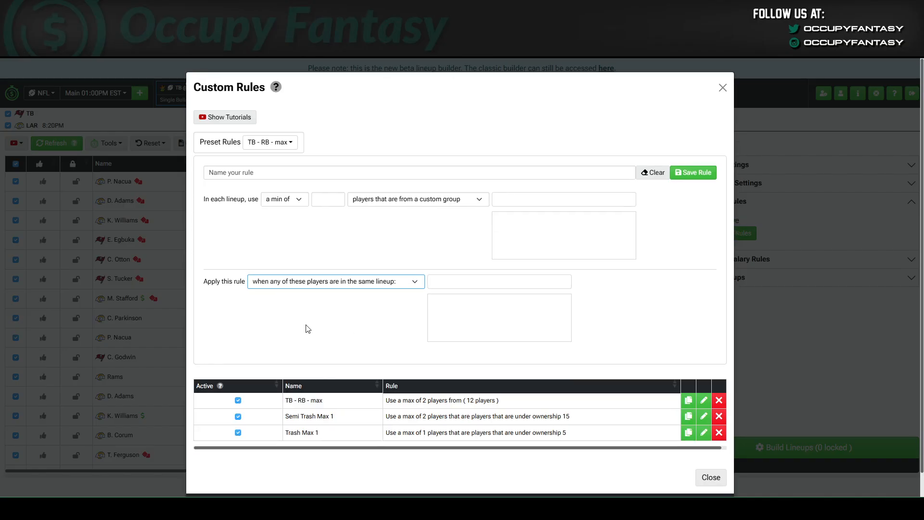
left_click(460, 285)
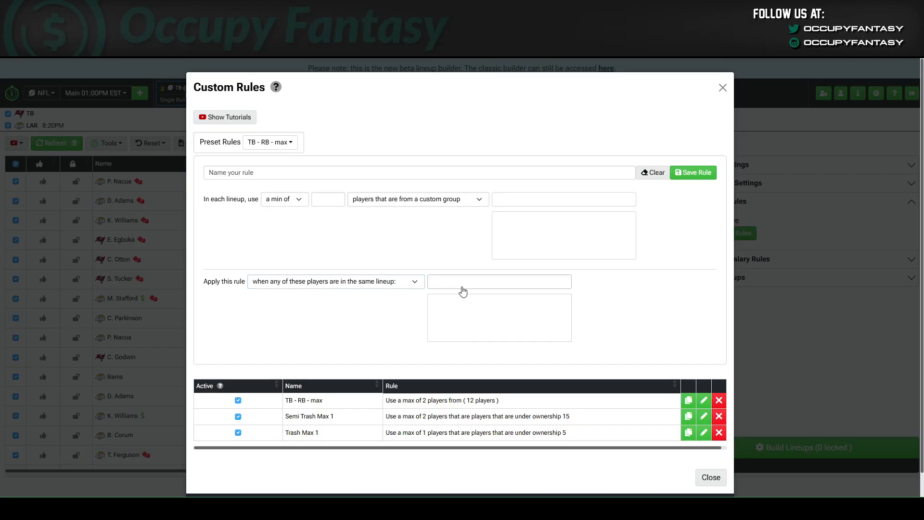
left_click(385, 325)
left_click(387, 322)
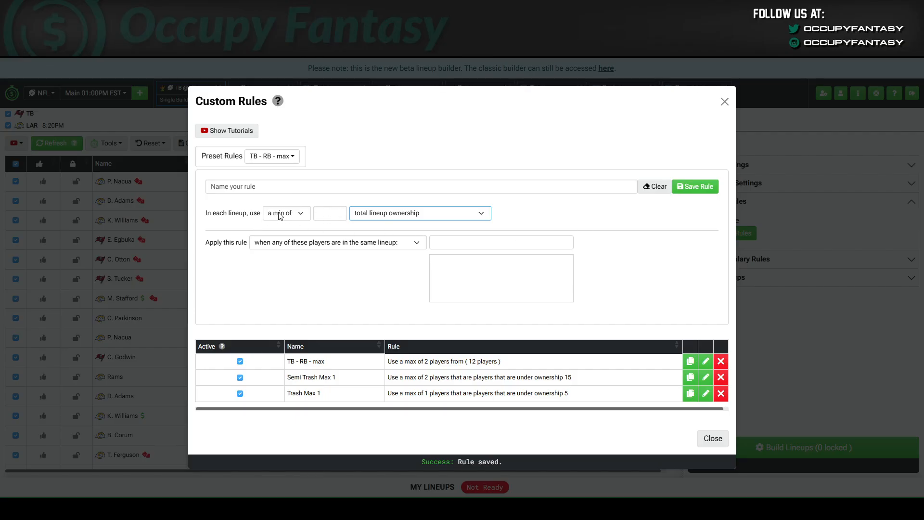
Change the draft rule's condition to when total lineup salary is above a value, and leave the custom rules without saving it.
left_click(295, 216)
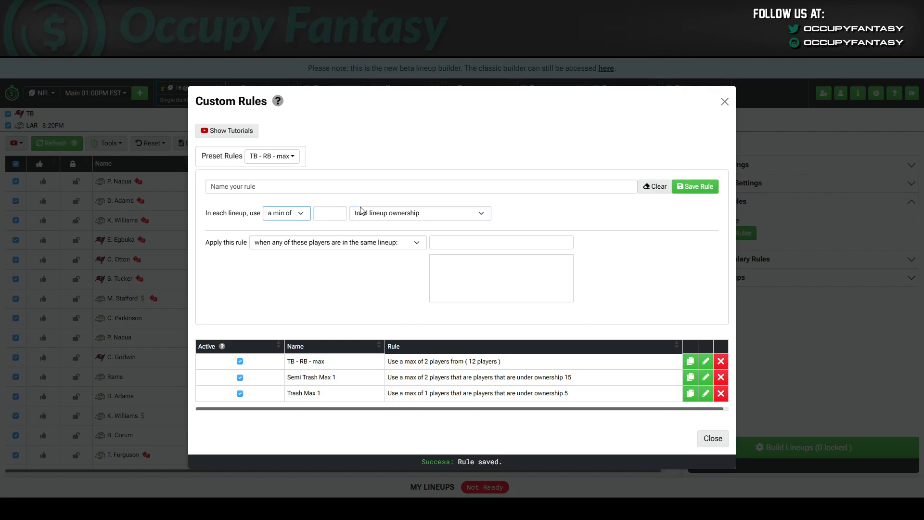
left_click(552, 215)
left_click(302, 245)
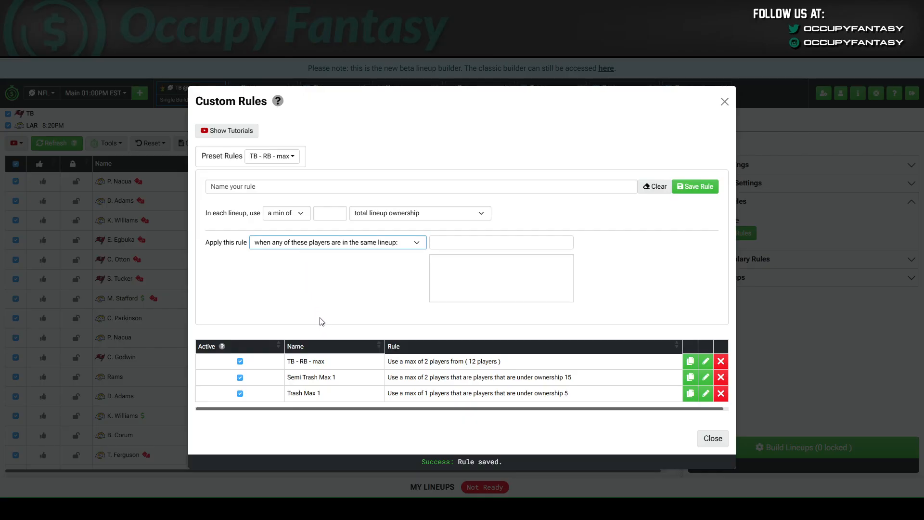
left_click(382, 316)
left_click_drag(445, 269, 388, 267)
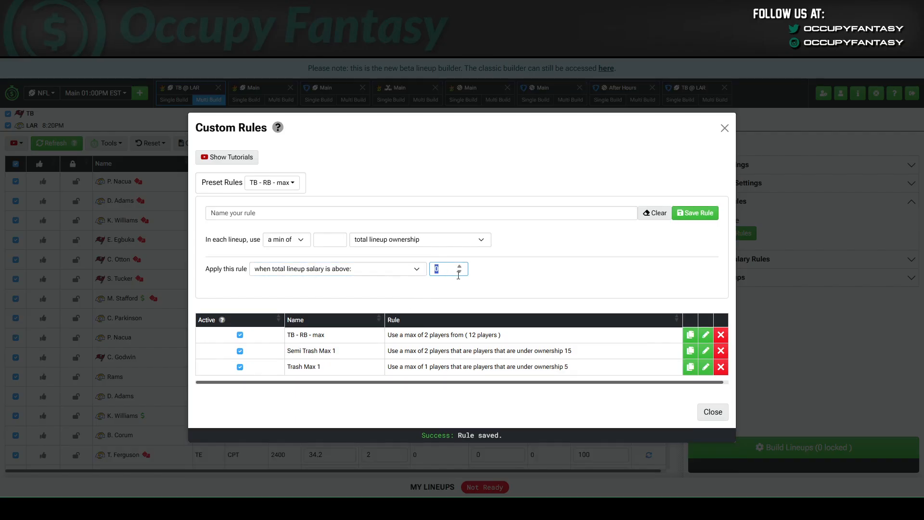
left_click(523, 274)
left_click(713, 412)
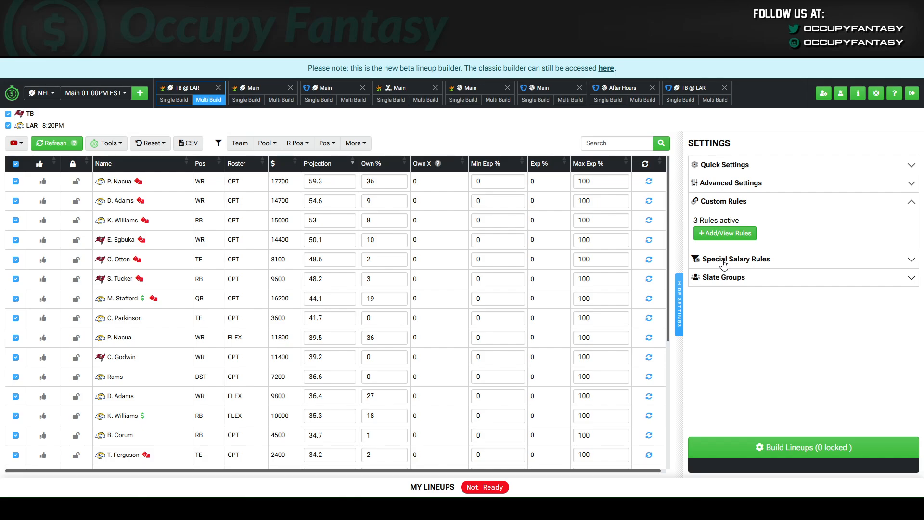
Add a special salary rule for CPT Matthew Stafford.
left_click(780, 264)
left_click(713, 241)
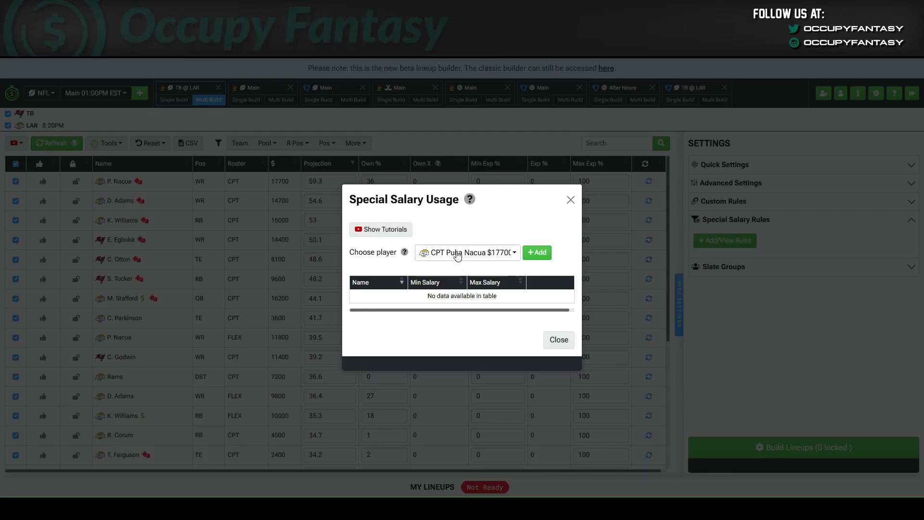
left_click(457, 255)
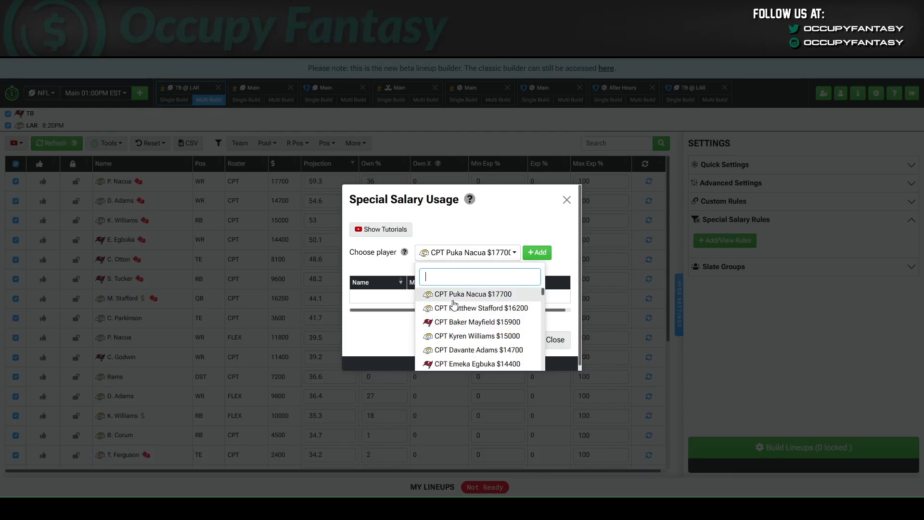
scroll(452, 322, "down", 1)
scroll(454, 322, "up", 1)
left_click(469, 310)
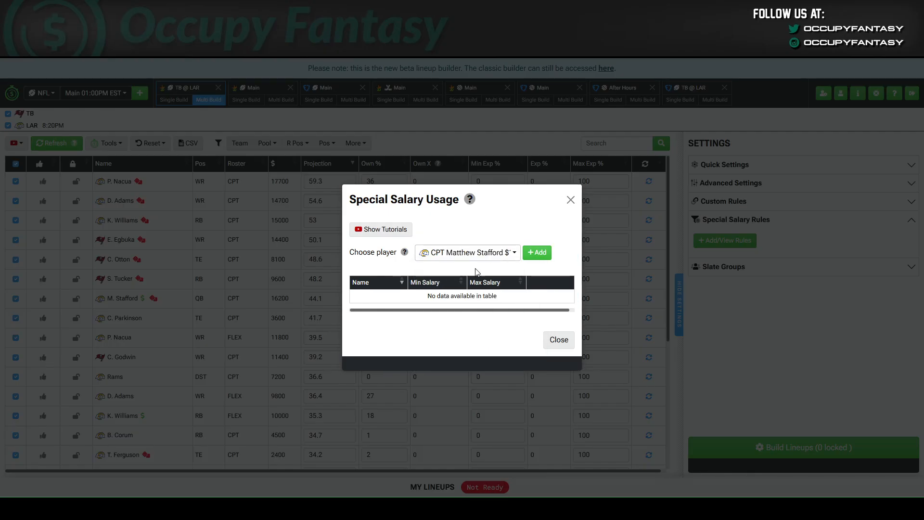
left_click(535, 254)
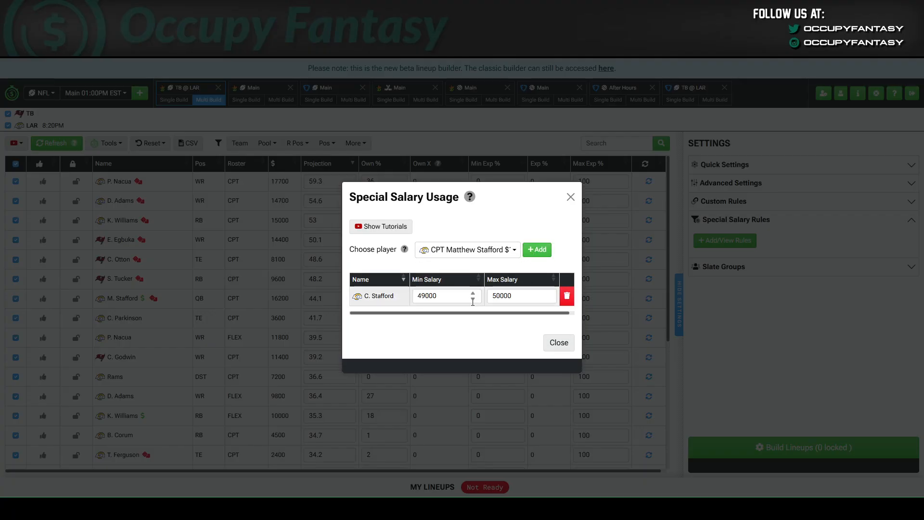
Set Stafford's special salary range to a minimum of 47000 and a maximum of 48900.
left_click(473, 300)
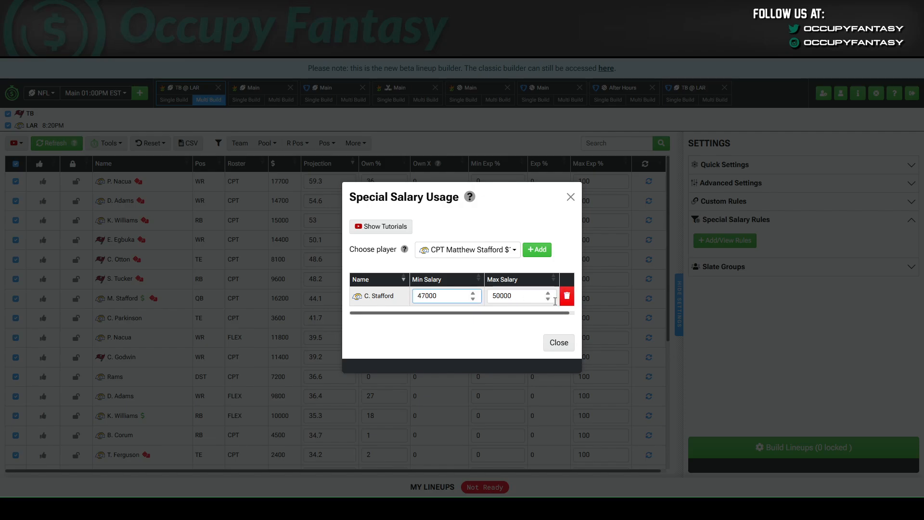
left_click(547, 299)
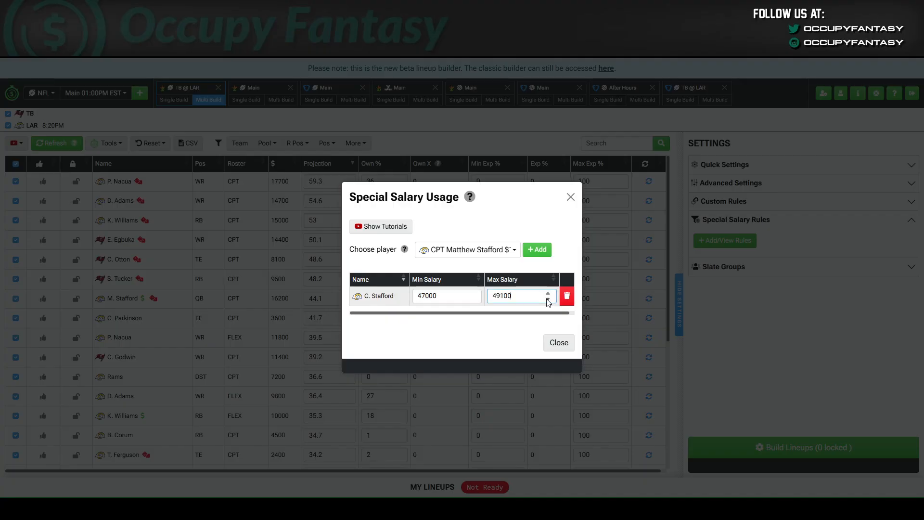
left_click(548, 300)
left_click(528, 335)
Add a special salary rule for FLEX Payne Durham and set its minimum salary to 49500.
left_click(433, 254)
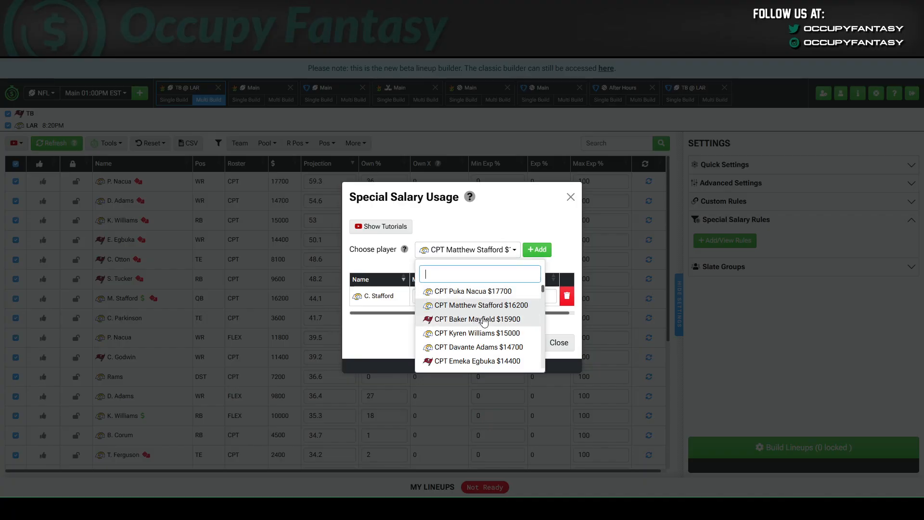
scroll(484, 321, "down", 15)
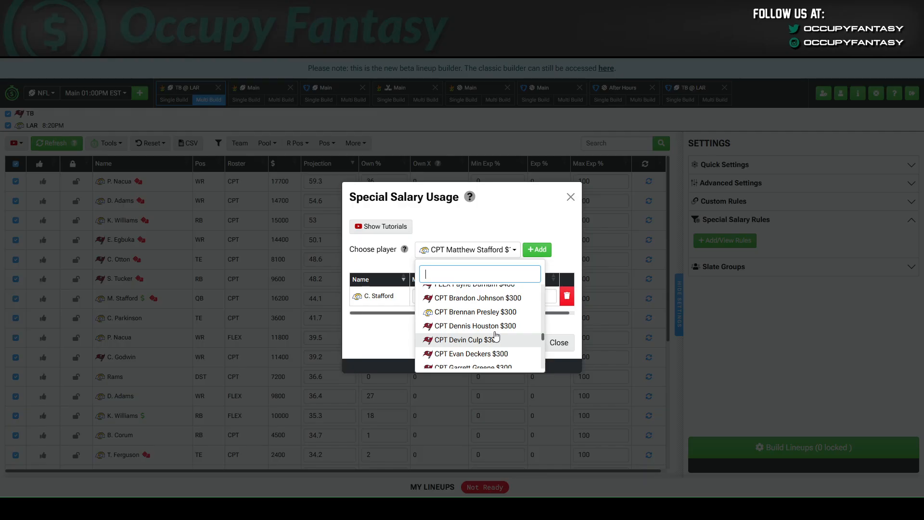
scroll(496, 336, "up", 1)
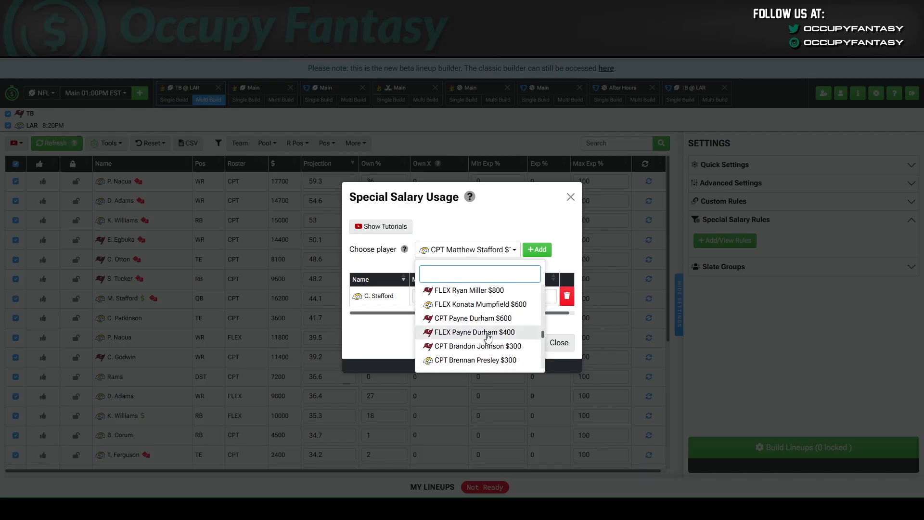
left_click(488, 336)
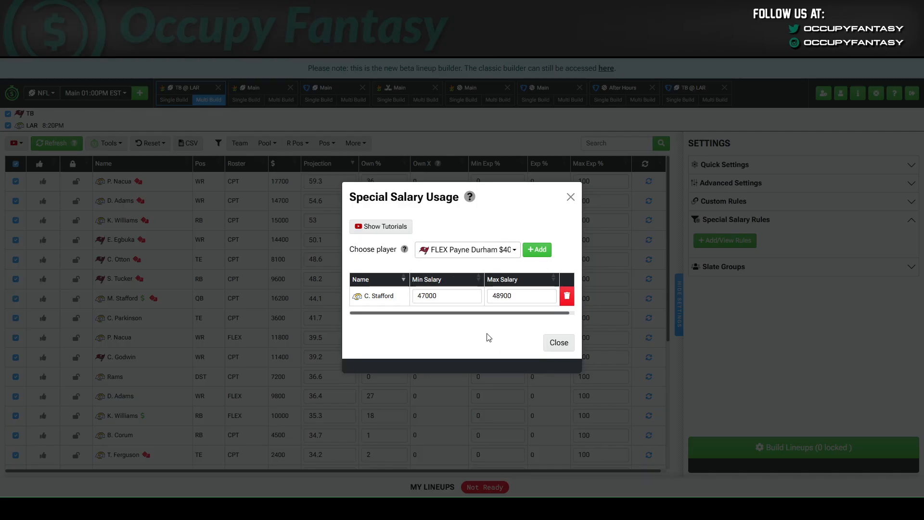
left_click(534, 249)
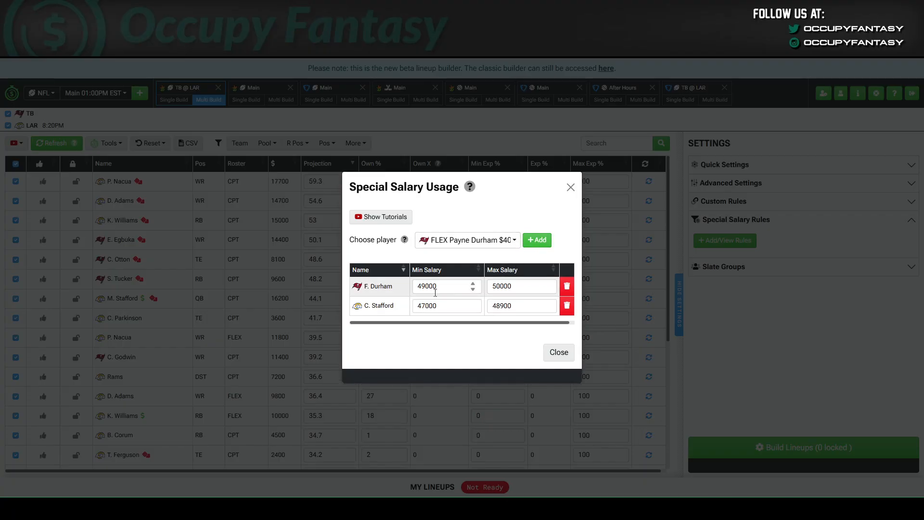
triple_click(474, 284)
left_click(459, 337)
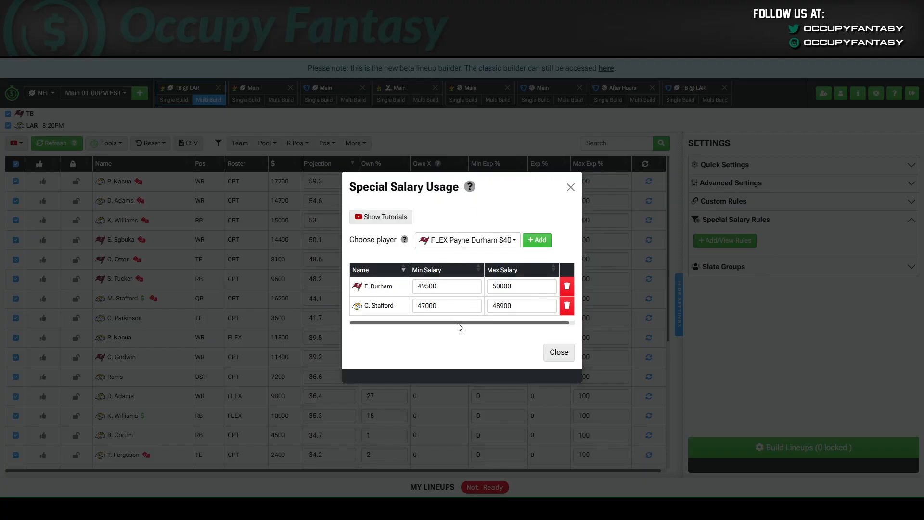
Delete the Durham and Stafford special salary rules and close the special salary settings.
left_click(567, 286)
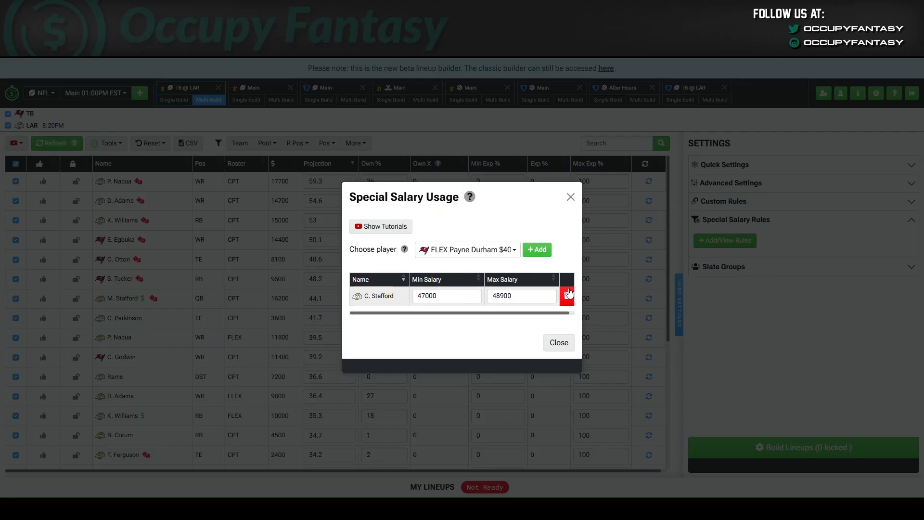
left_click(568, 301)
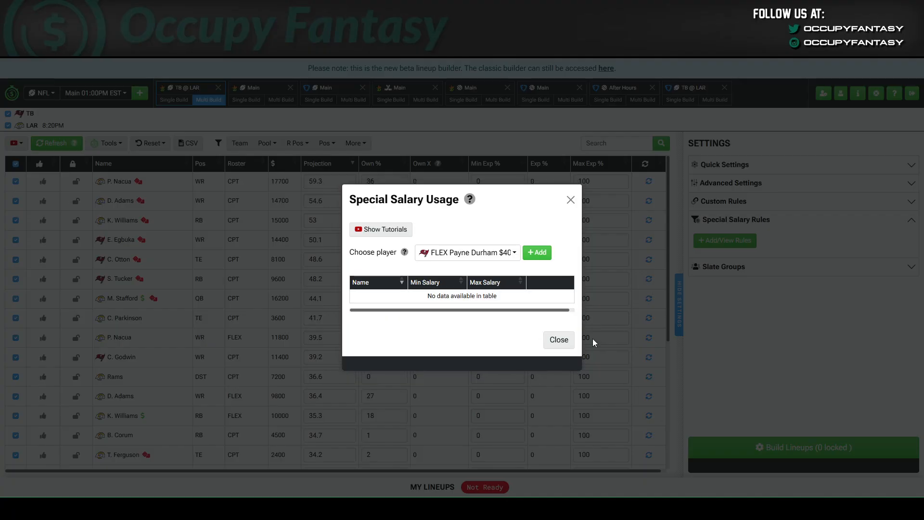
left_click(558, 341)
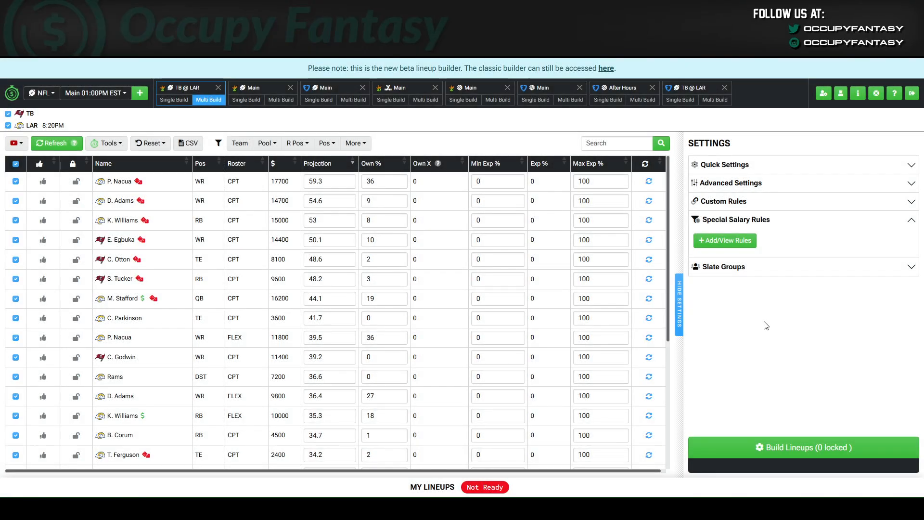